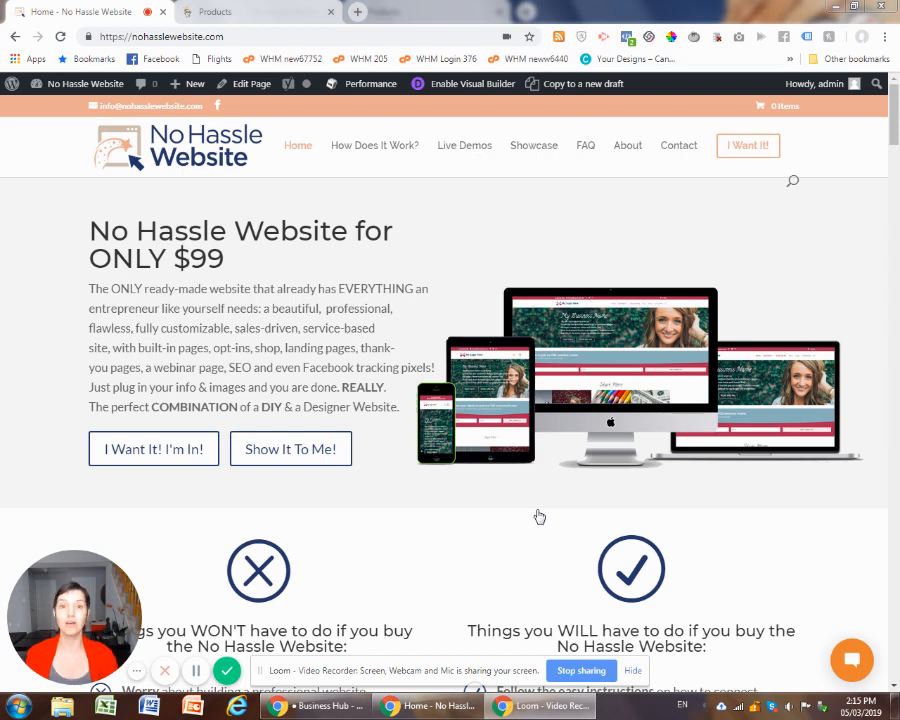
- Switch to the GoDaddy products page, open DNS management for nohasslegoals.com and locate its nameserver entries
{"action": "left_click", "coordinate": [229, 9]}
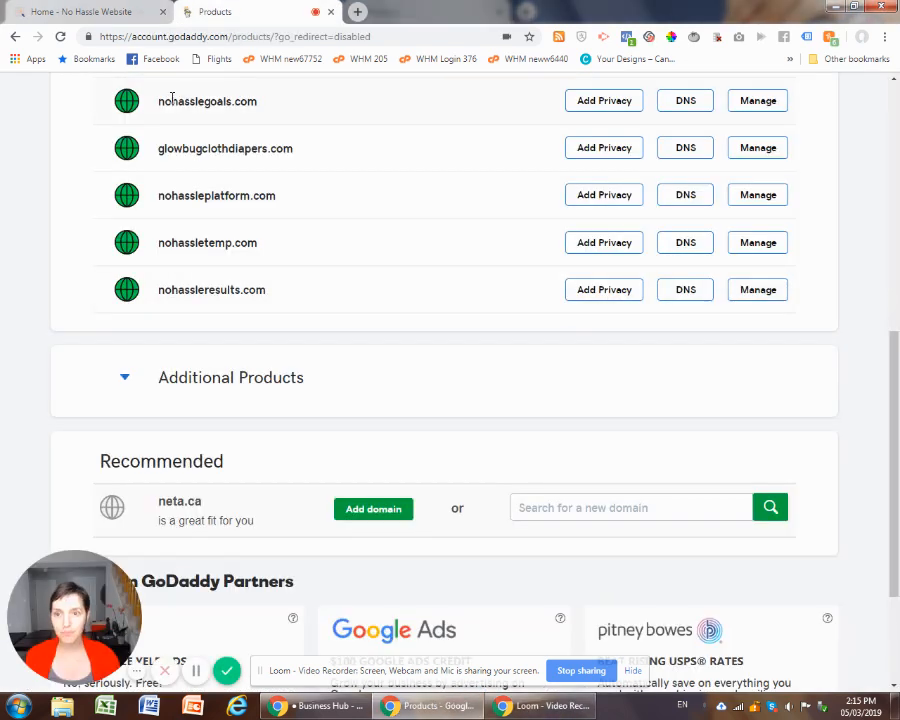
{"action": "left_click_drag", "start_coordinate": [158, 101], "coordinate": [264, 103]}
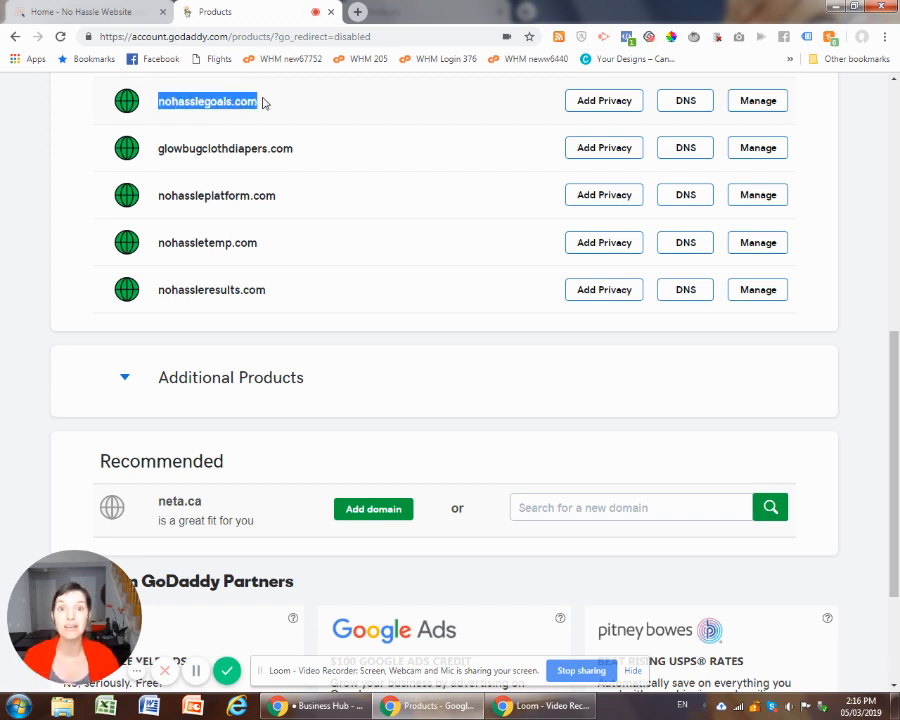
{"action": "left_click", "coordinate": [272, 104]}
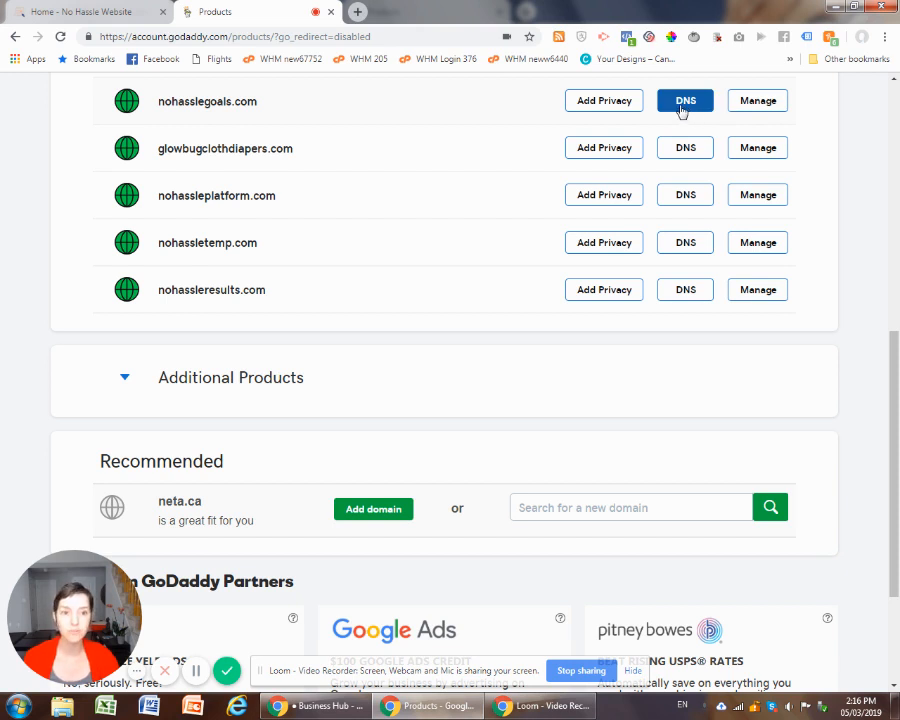
{"action": "left_click", "coordinate": [680, 110]}
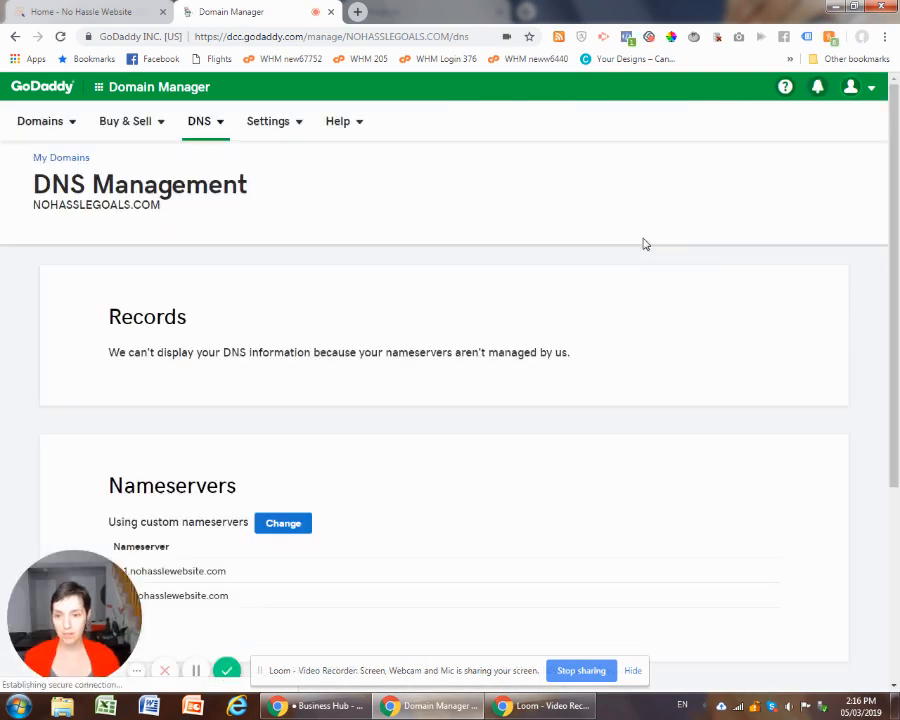
{"action": "scroll", "coordinate": [470, 352], "scroll_direction": "down", "scroll_amount": 2}
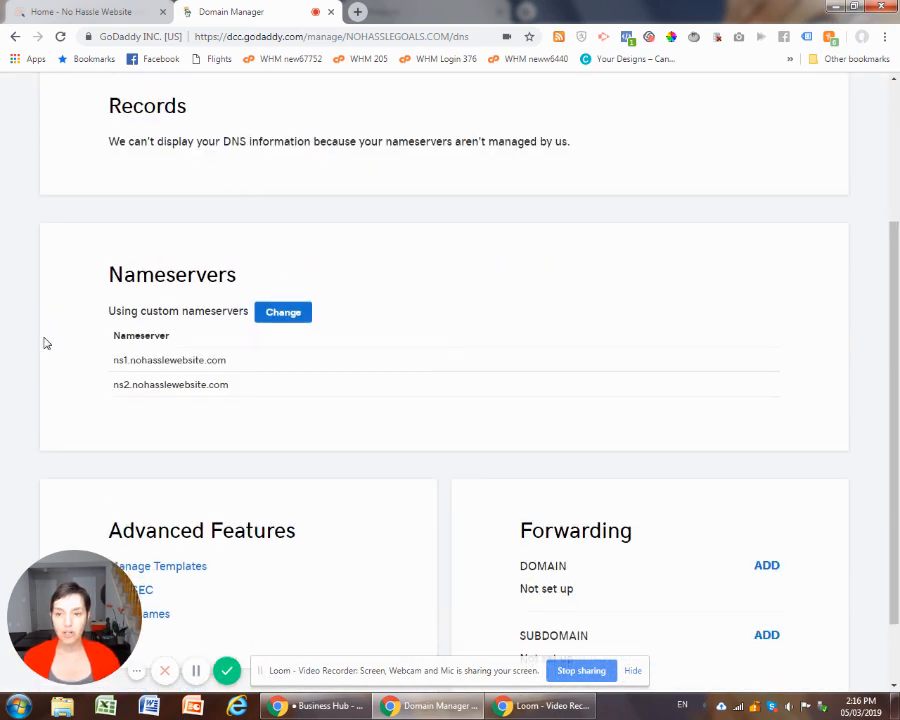
{"action": "left_click_drag", "start_coordinate": [108, 275], "coordinate": [236, 272]}
{"action": "left_click", "coordinate": [146, 312]}
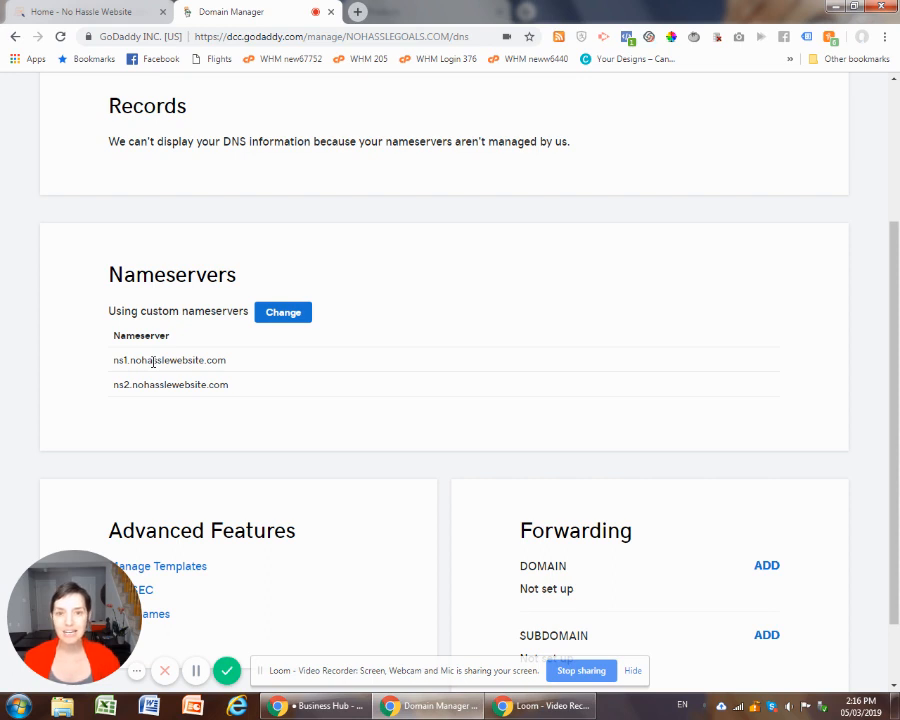
{"action": "left_click_drag", "start_coordinate": [115, 358], "coordinate": [233, 361]}
{"action": "left_click_drag", "start_coordinate": [114, 384], "coordinate": [224, 383]}
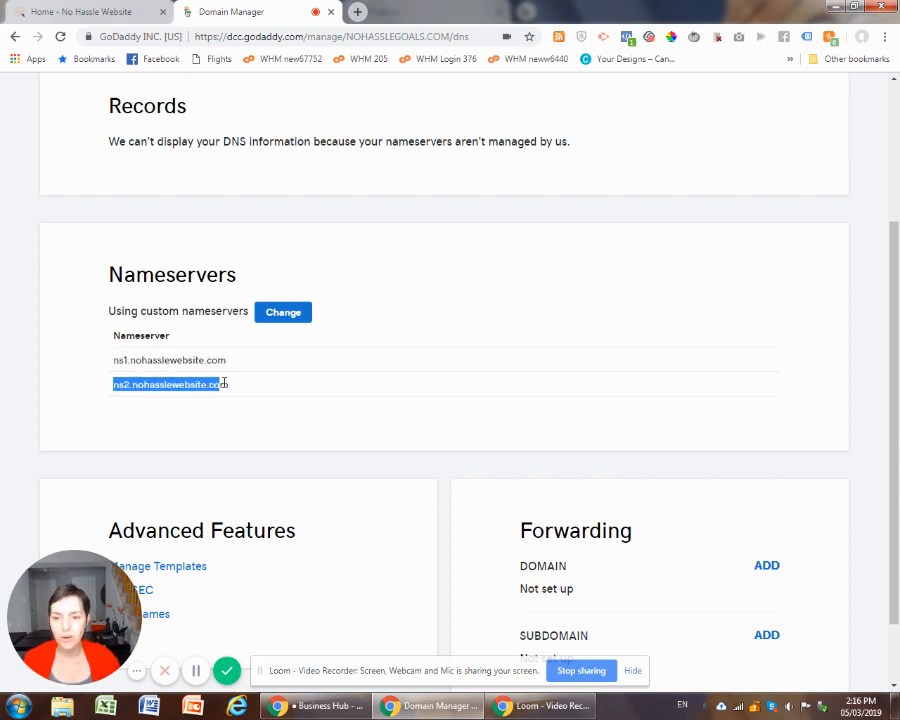
- Change the domain's nameserver type to Default and save the change
{"action": "left_click", "coordinate": [286, 314]}
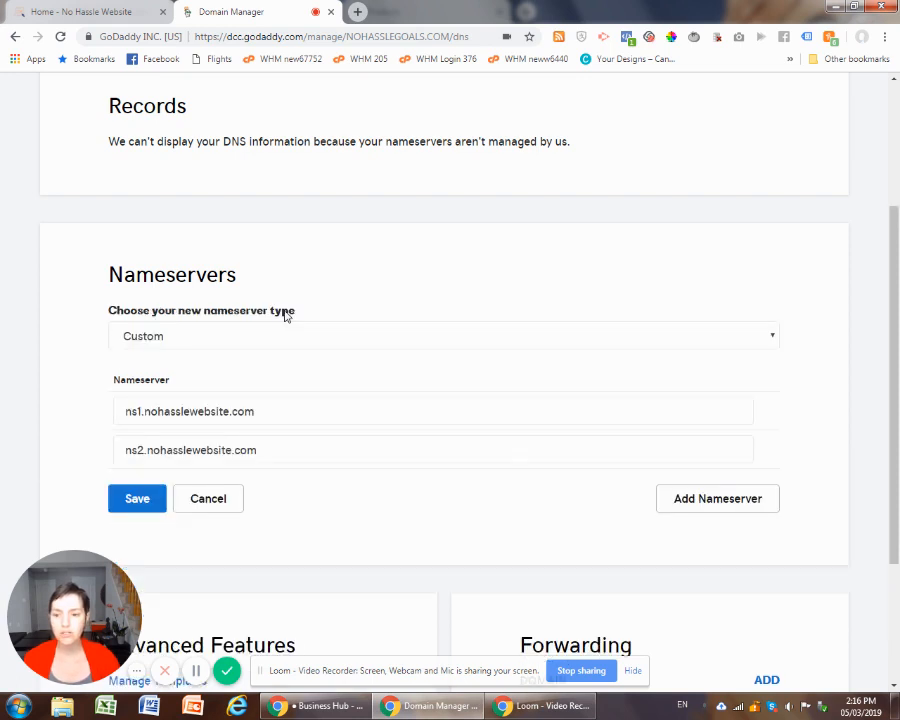
{"action": "left_click", "coordinate": [516, 337]}
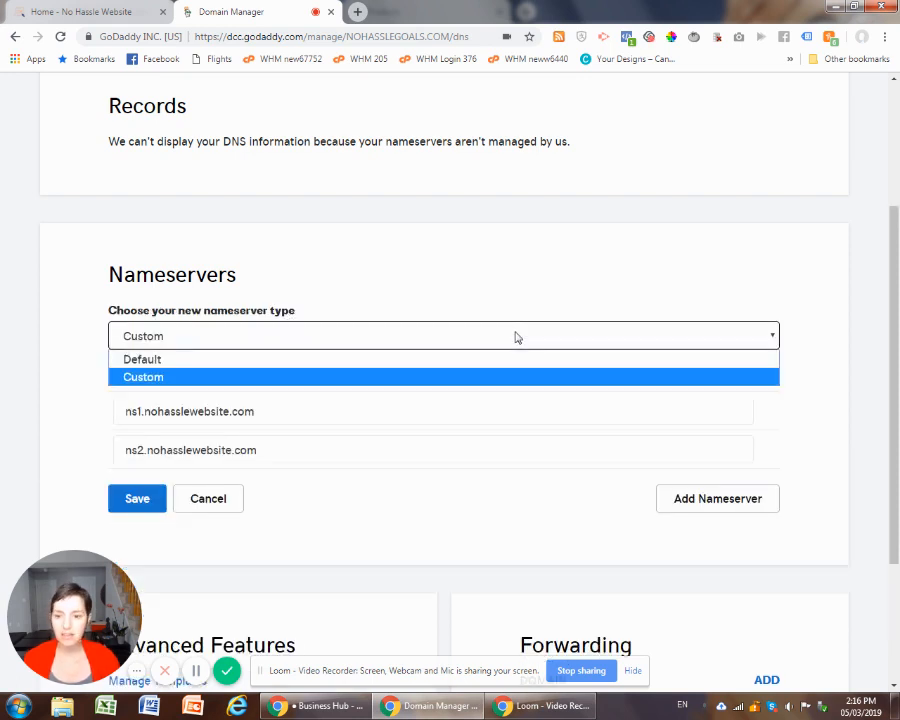
{"action": "left_click", "coordinate": [310, 362]}
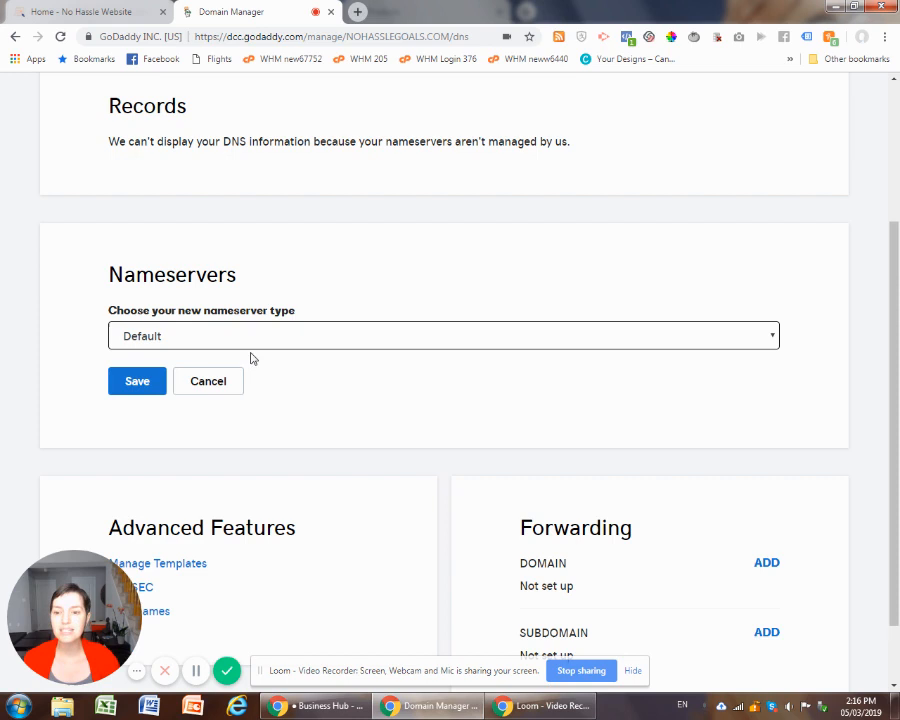
{"action": "left_click", "coordinate": [148, 383]}
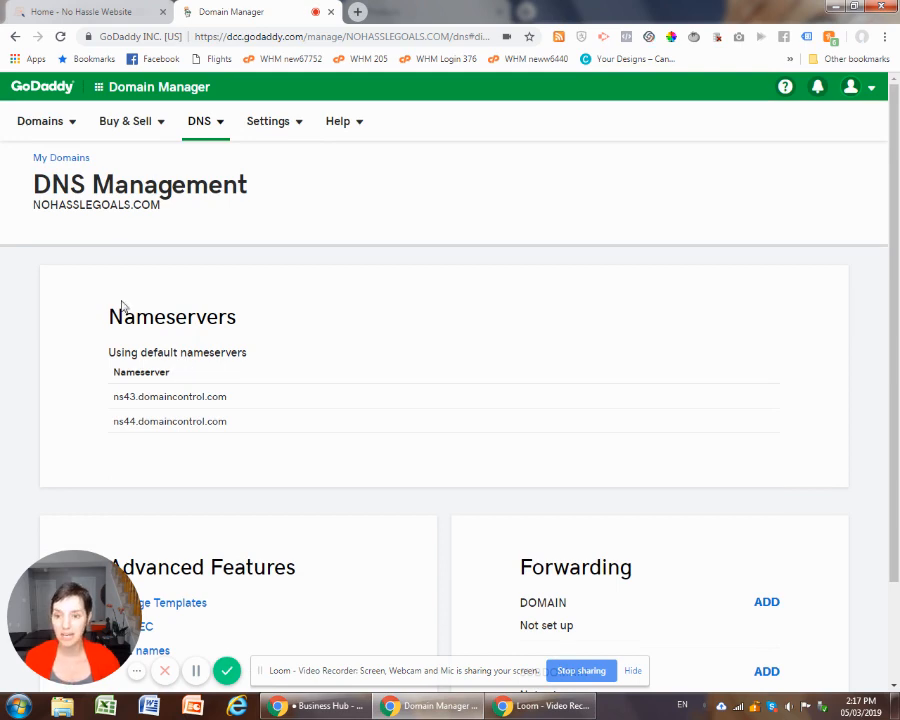
{"action": "scroll", "coordinate": [170, 346], "scroll_direction": "down", "scroll_amount": 2}
{"action": "scroll", "coordinate": [170, 352], "scroll_direction": "up", "scroll_amount": 2}
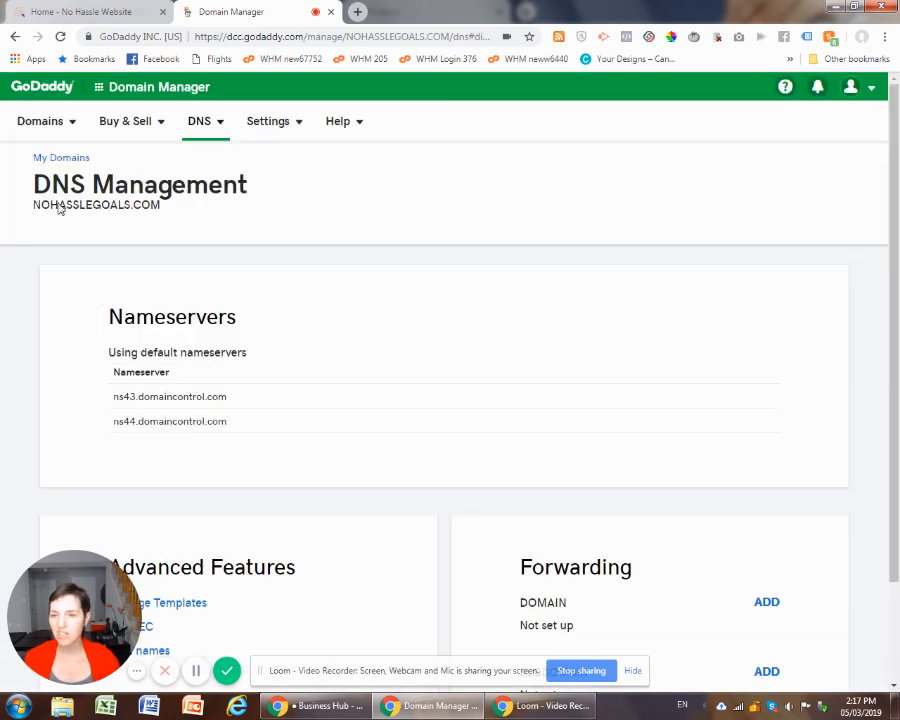
- Return to the list of owned domains, open the settings of nohasslegoals.com and go to its DNS management
{"action": "left_click", "coordinate": [61, 158]}
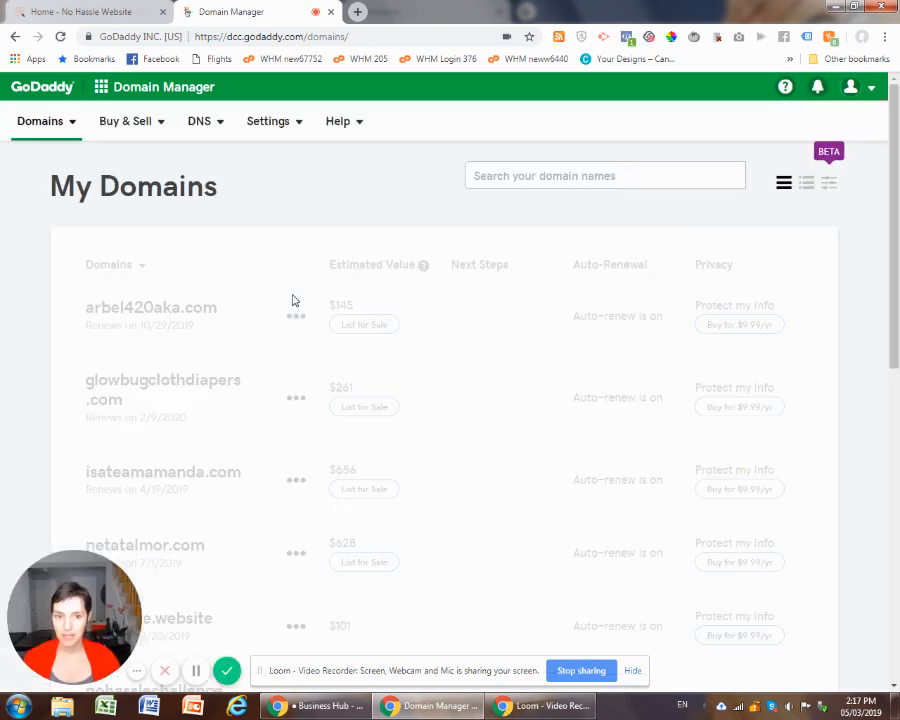
{"action": "scroll", "coordinate": [295, 320], "scroll_direction": "down", "scroll_amount": 6}
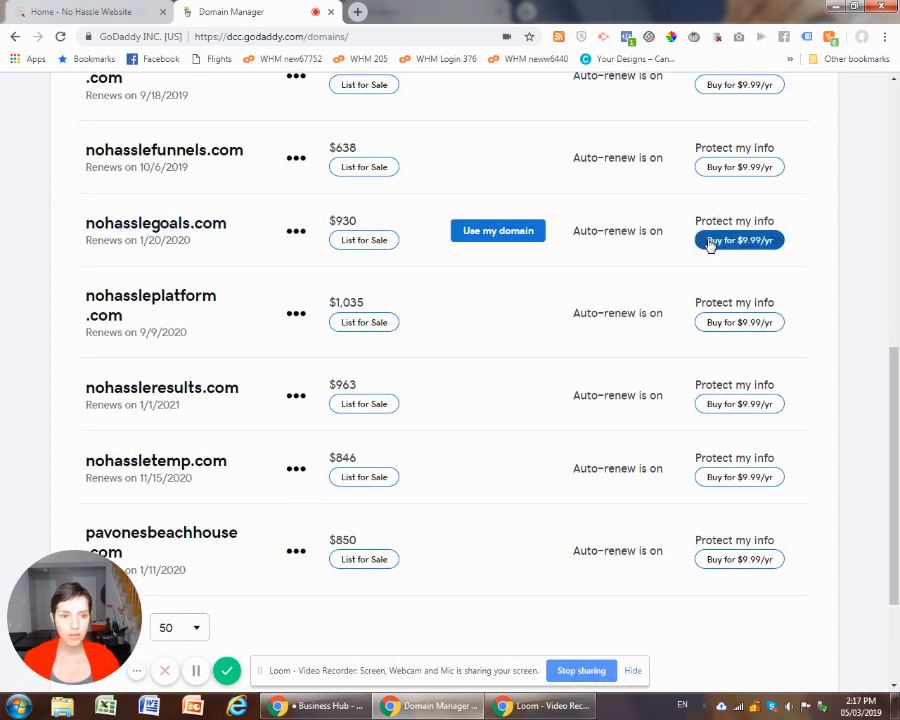
{"action": "left_click", "coordinate": [156, 228]}
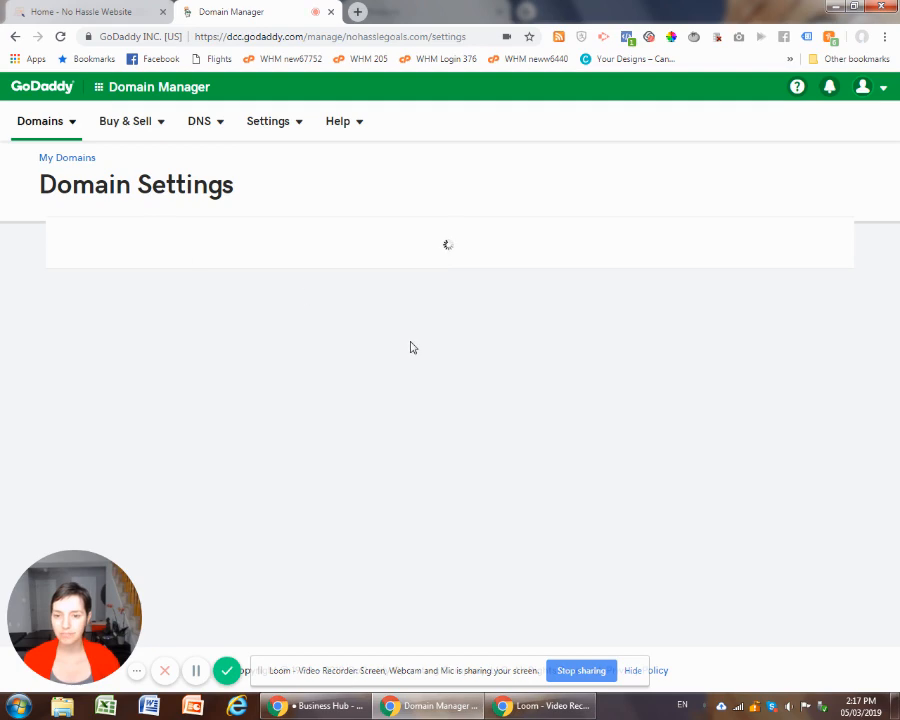
{"action": "scroll", "coordinate": [464, 331], "scroll_direction": "down", "scroll_amount": 5}
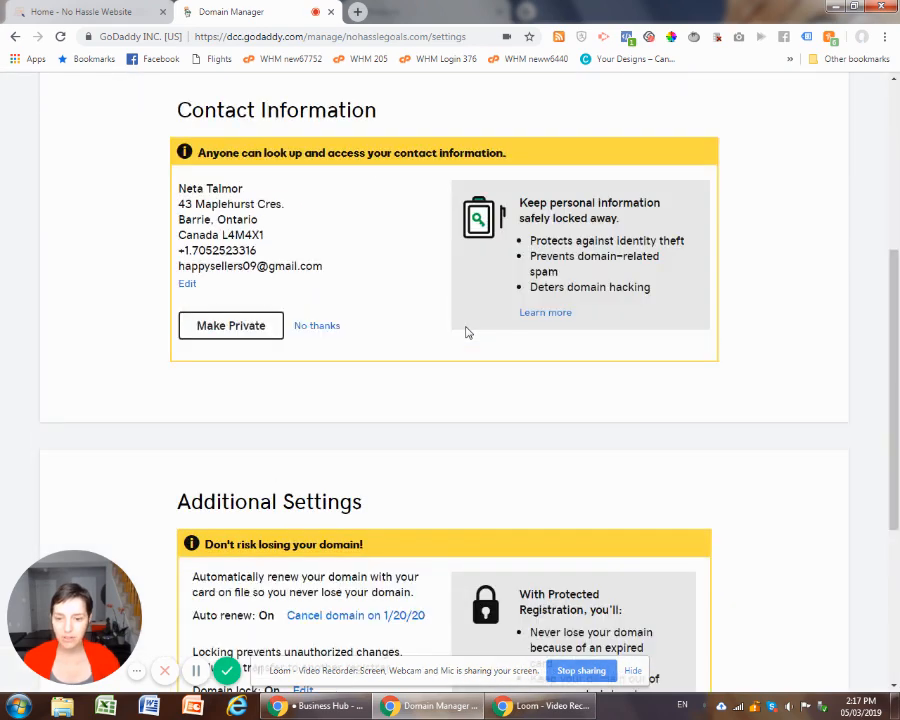
{"action": "scroll", "coordinate": [465, 332], "scroll_direction": "down", "scroll_amount": 2}
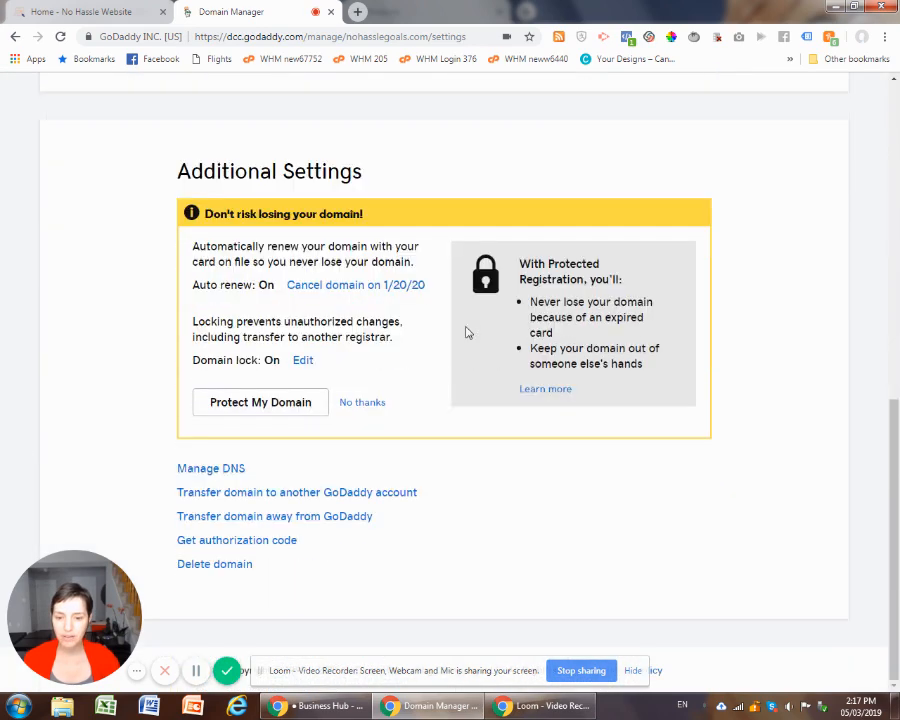
{"action": "left_click", "coordinate": [211, 469]}
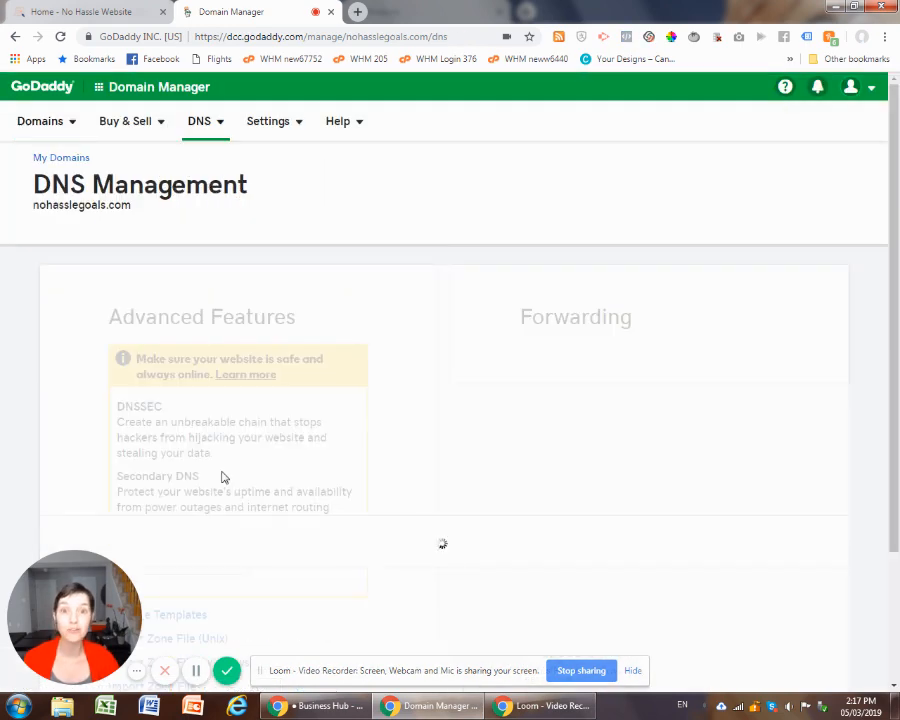
- Start changing the nameservers of nohasslegoals.com and choose Custom as the nameserver type
{"action": "scroll", "coordinate": [263, 428], "scroll_direction": "down", "scroll_amount": 5}
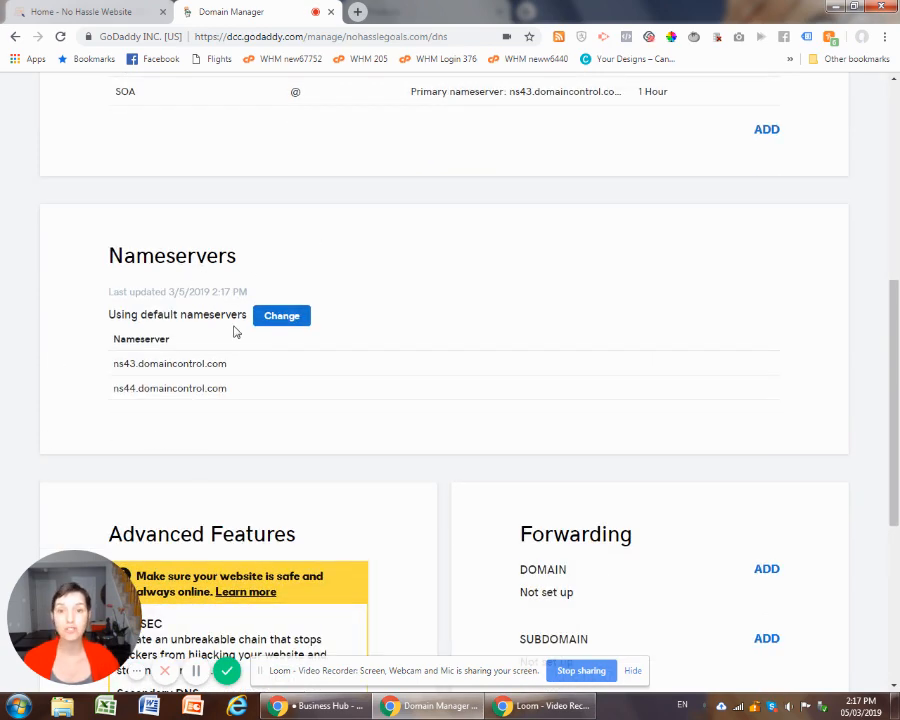
{"action": "left_click", "coordinate": [291, 318]}
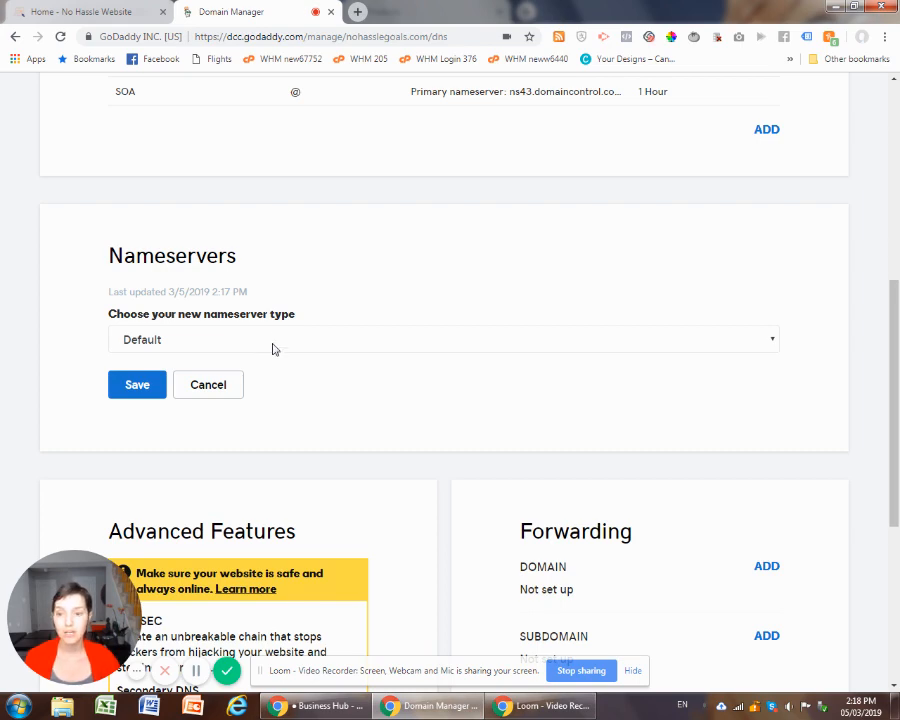
{"action": "left_click", "coordinate": [274, 348]}
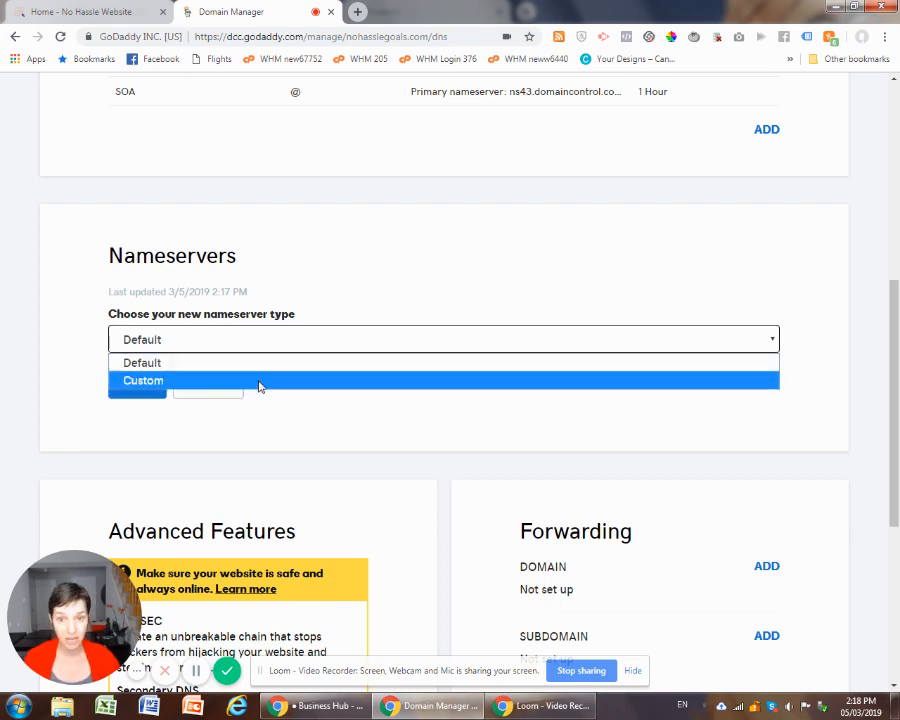
{"action": "left_click", "coordinate": [259, 382]}
{"action": "scroll", "coordinate": [256, 400], "scroll_direction": "down", "scroll_amount": 3}
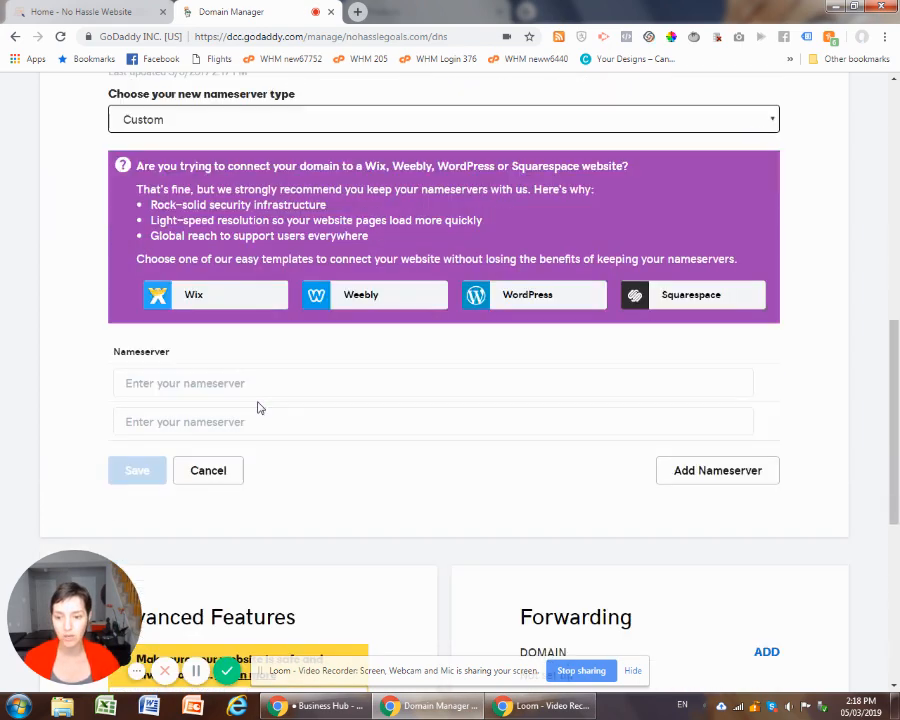
- Enter ns1.nohasslewebsite.com and ns2.nohasslewebsite.com as the two custom nameservers, save them and check the saved entries
{"action": "left_click", "coordinate": [202, 323]}
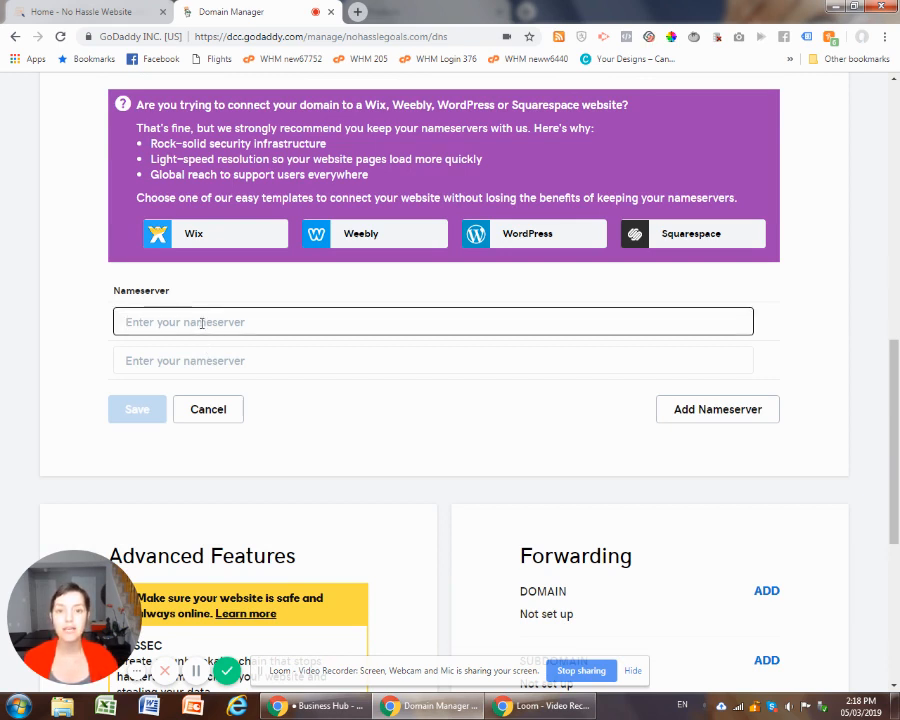
{"action": "type", "text": "ns1."}
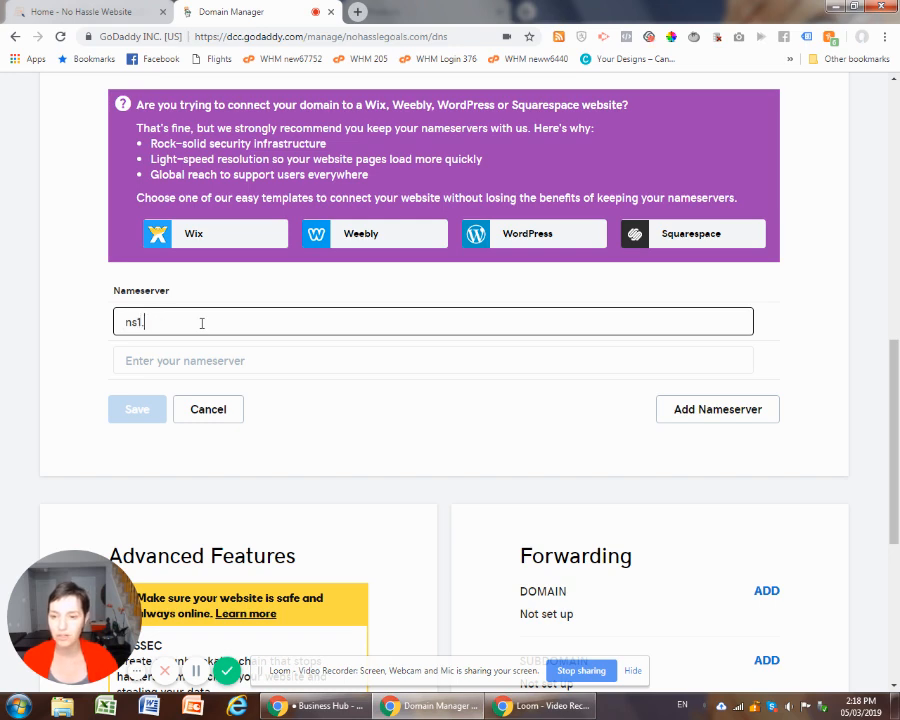
{"action": "type", "text": "hostnohassle"}
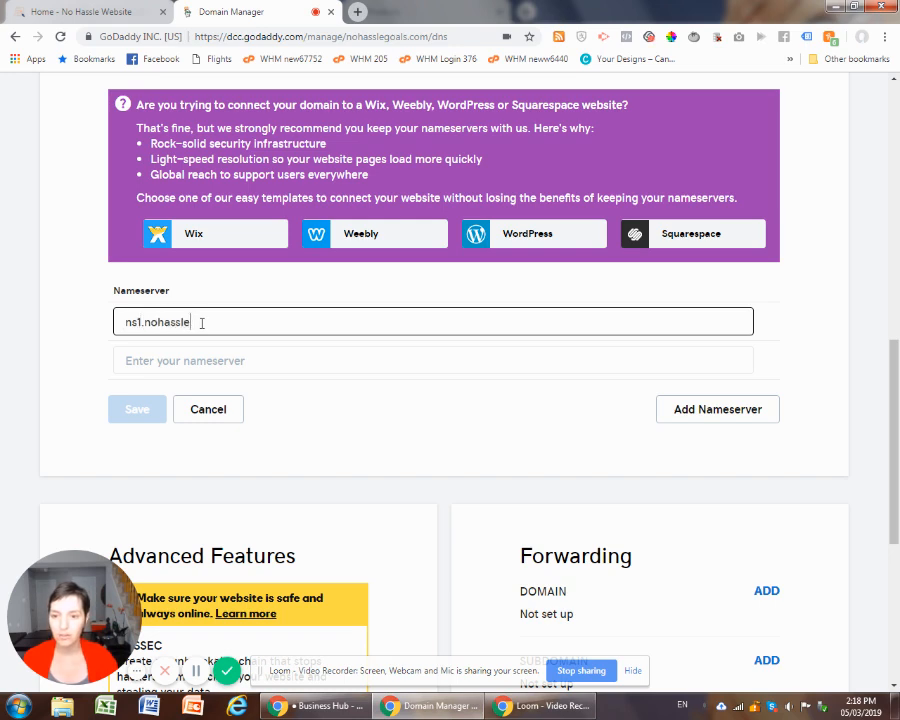
{"action": "type", "text": "website.com"}
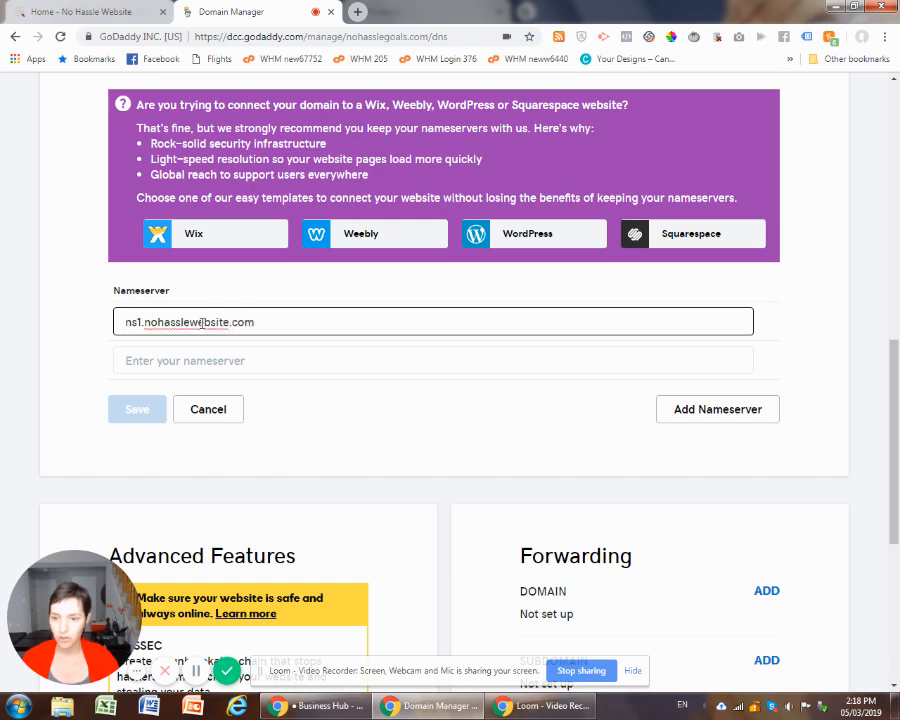
{"action": "key", "text": "Tab"}
{"action": "type", "text": "ns"}
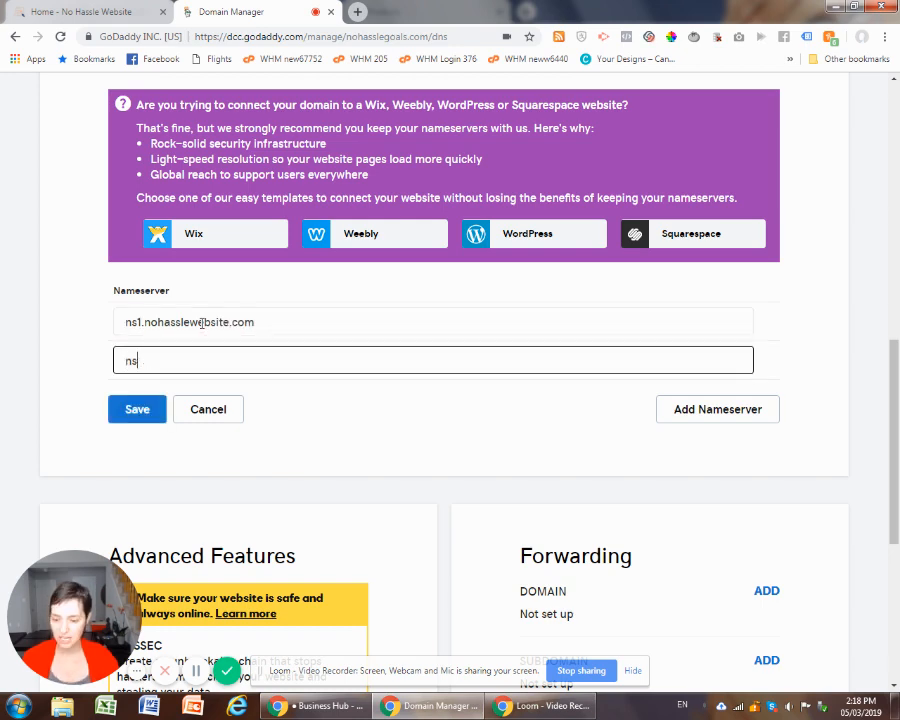
{"action": "type", "text": "2."}
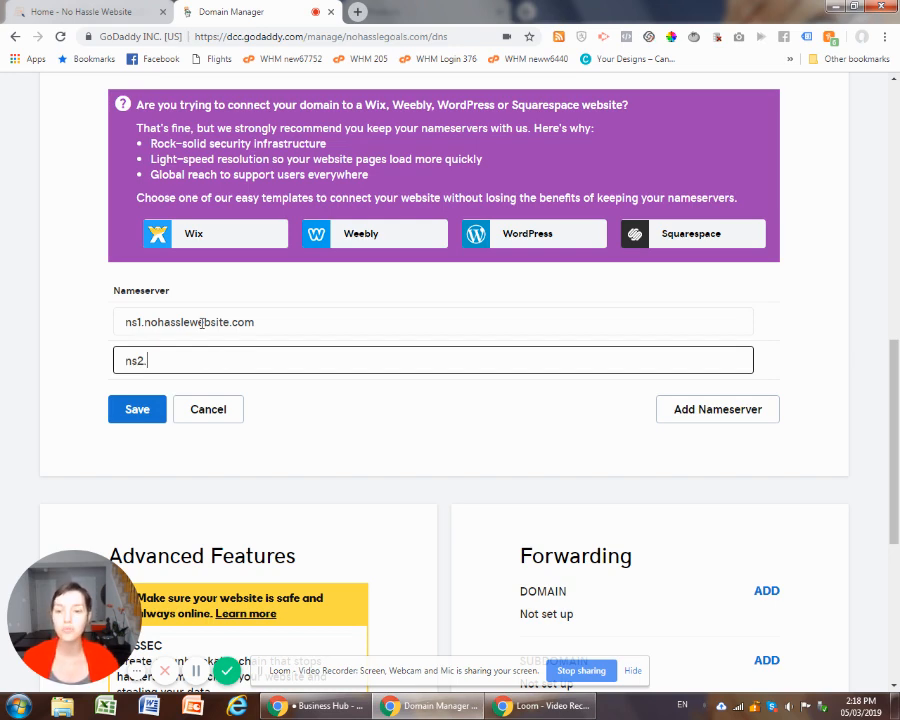
{"action": "type", "text": "nohassle"}
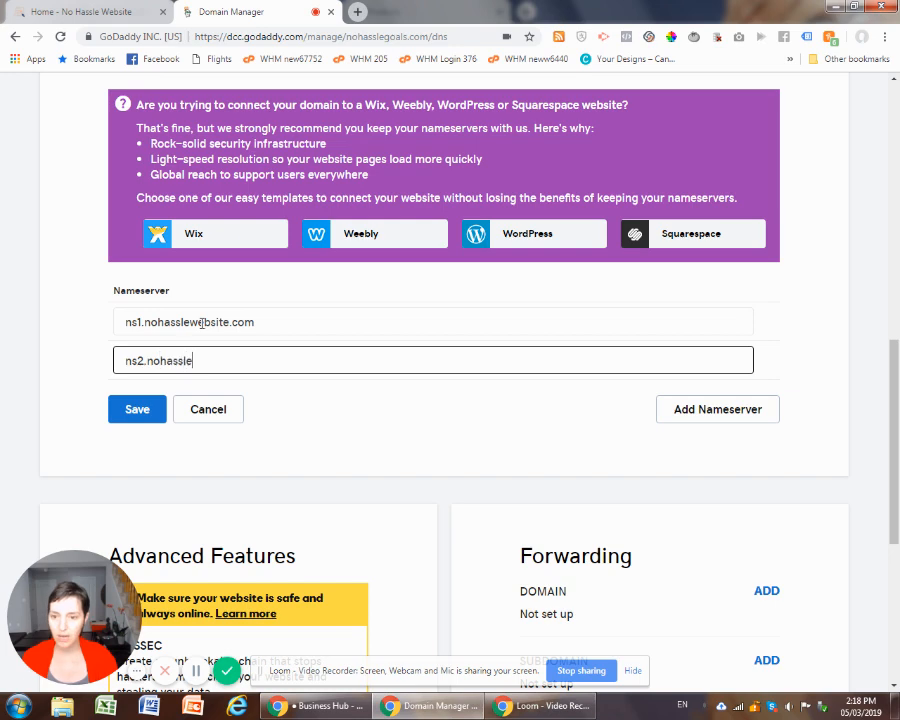
{"action": "type", "text": "website.com"}
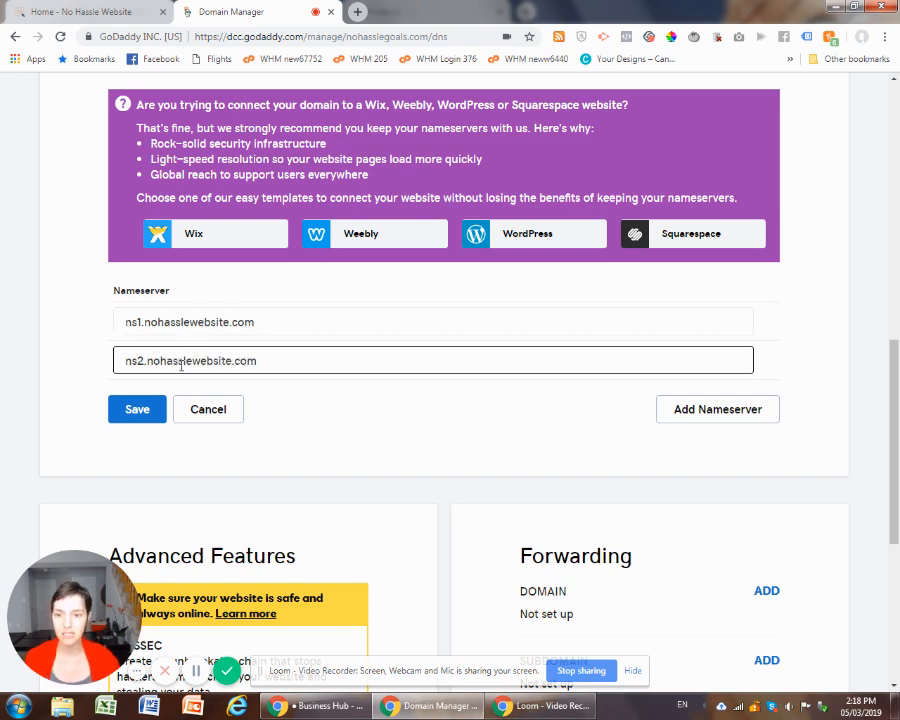
{"action": "left_click", "coordinate": [137, 413]}
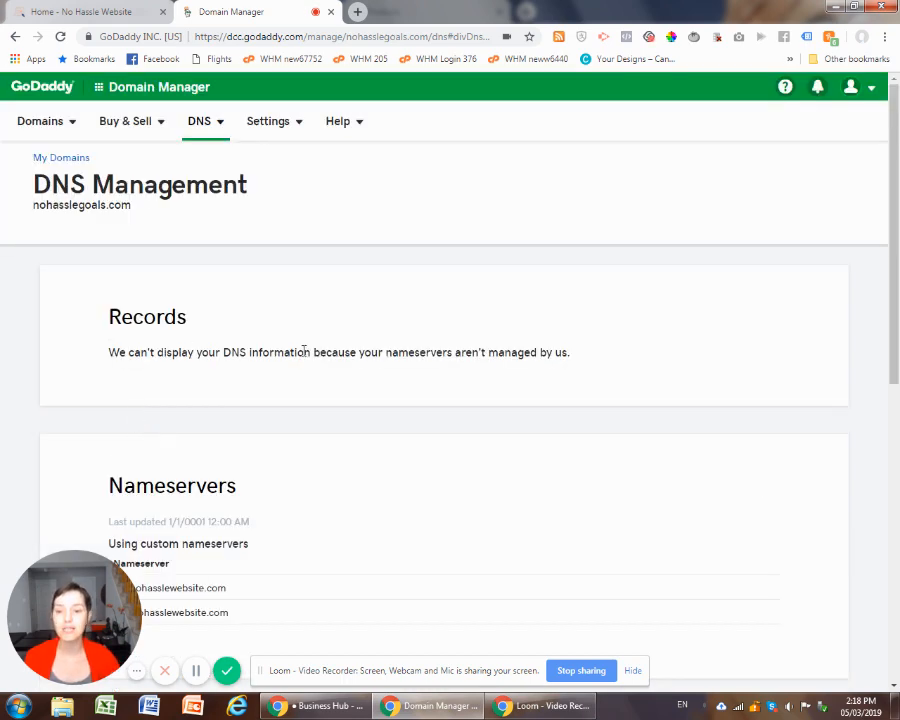
{"action": "scroll", "coordinate": [362, 384], "scroll_direction": "down", "scroll_amount": 3}
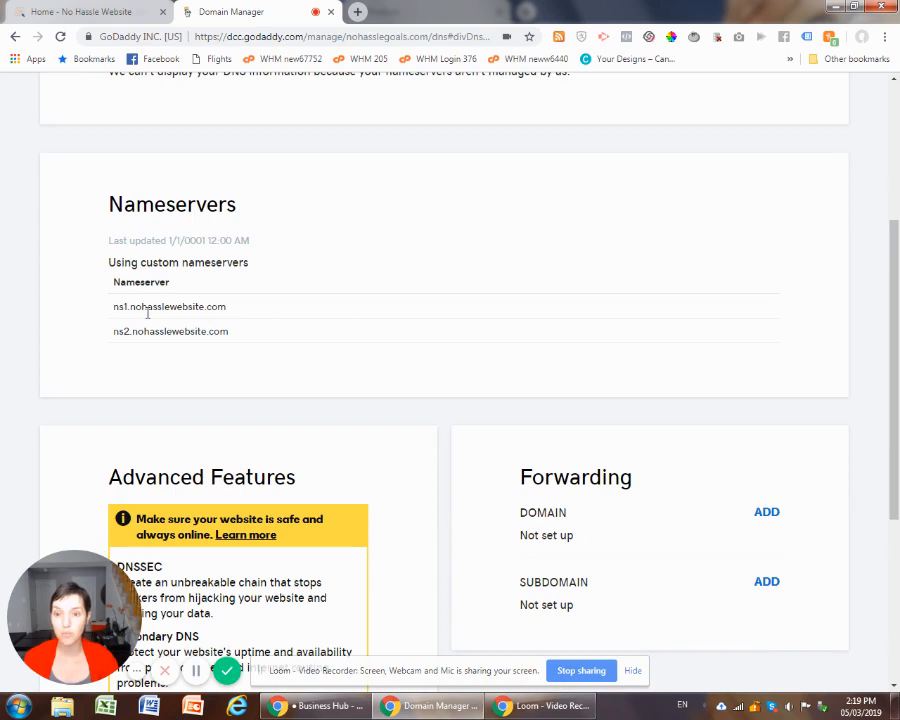
{"action": "left_click_drag", "start_coordinate": [233, 308], "coordinate": [113, 313]}
{"action": "left_click_drag", "start_coordinate": [233, 341], "coordinate": [110, 343]}
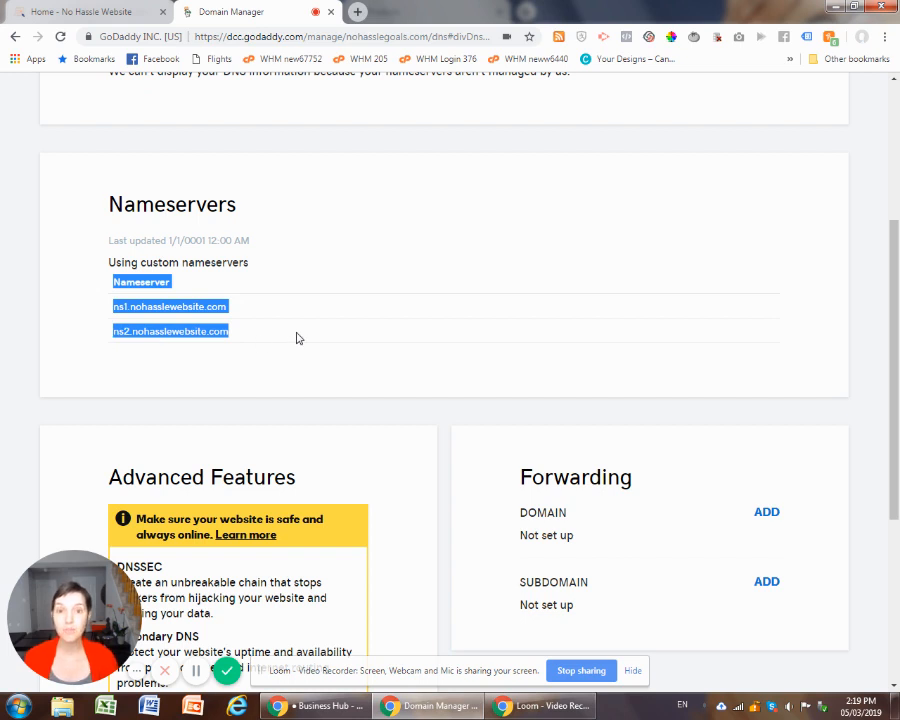